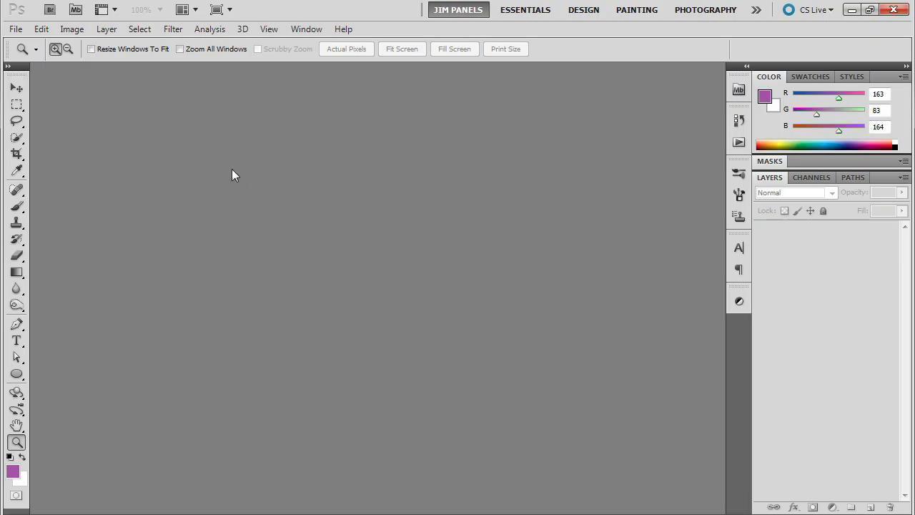
Start a new document at 300 pixels/inch, 6.5 × 8.5 inches, with a white background
{"action": "left_click", "coordinate": [15, 28]}
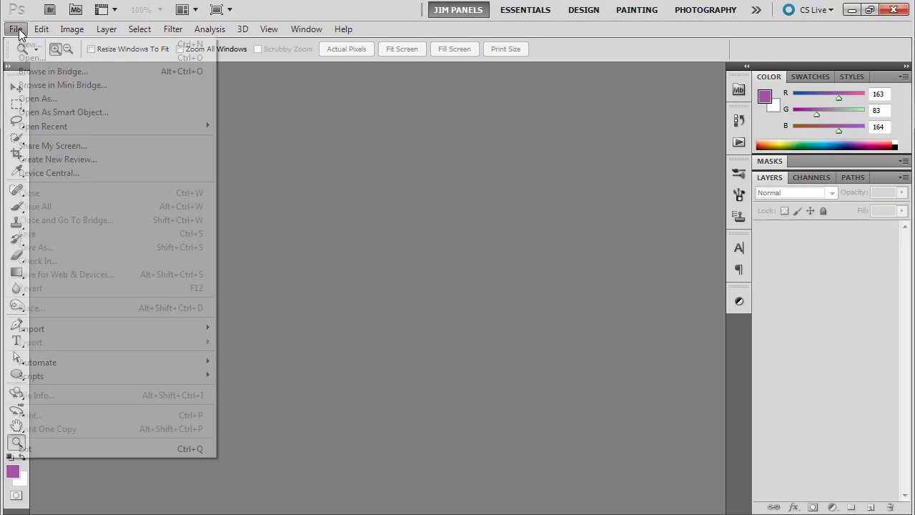
{"action": "left_click", "coordinate": [28, 45]}
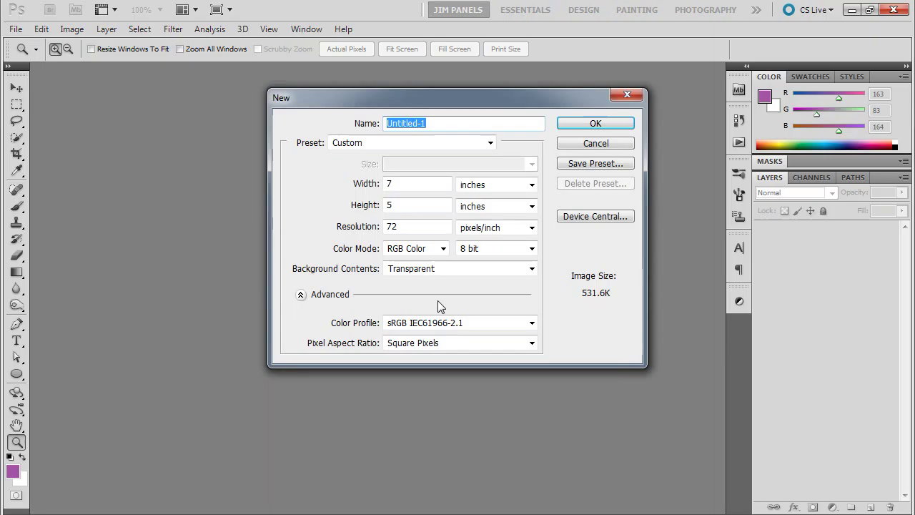
{"action": "double_click", "coordinate": [405, 227]}
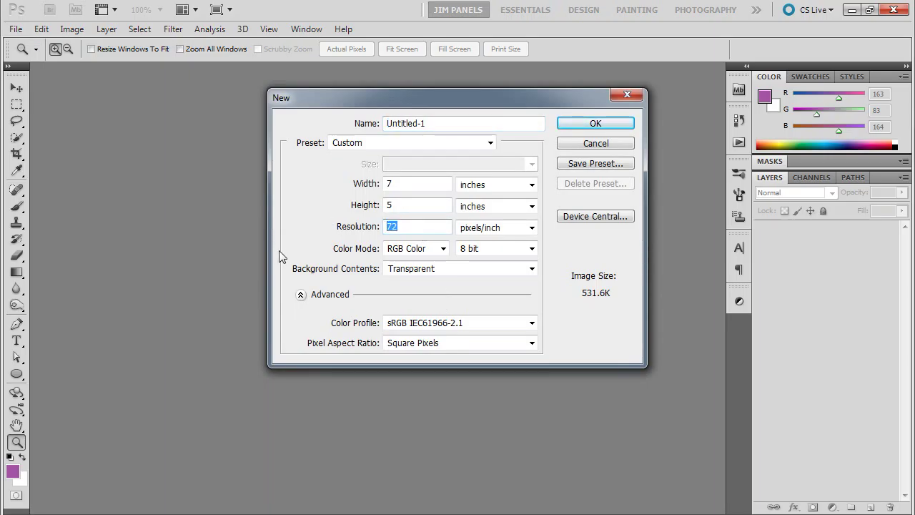
{"action": "type", "text": "300"}
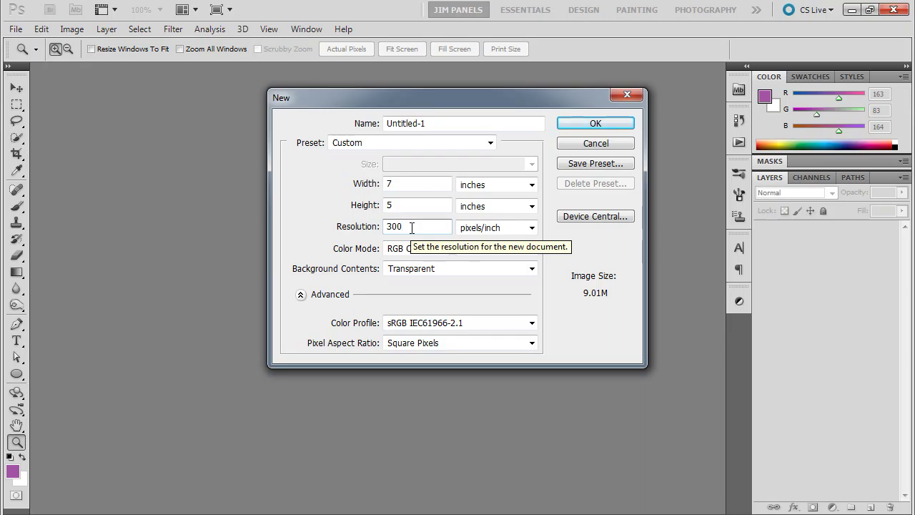
{"action": "left_click", "coordinate": [430, 270]}
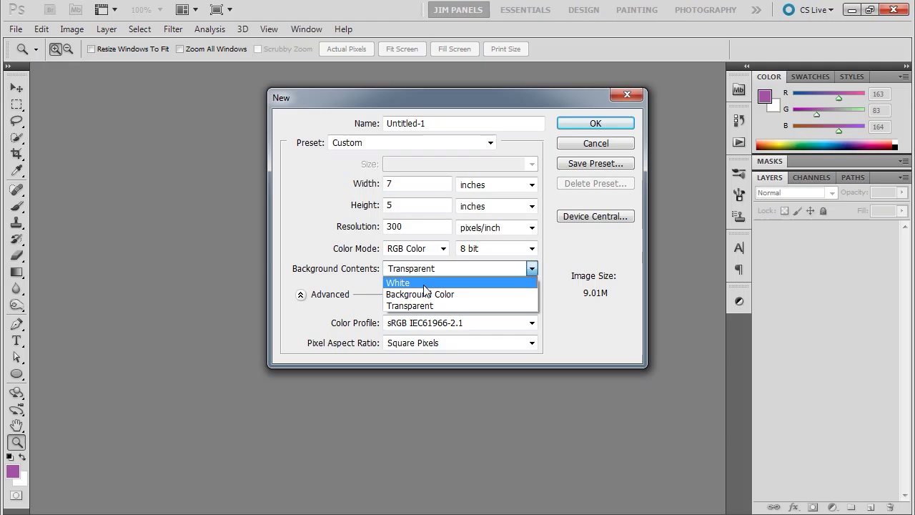
{"action": "left_click", "coordinate": [424, 283]}
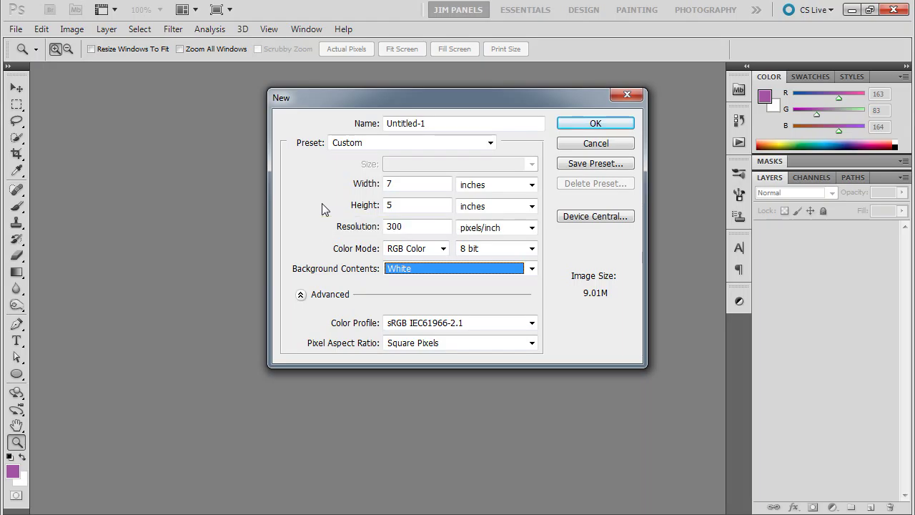
{"action": "double_click", "coordinate": [391, 183]}
{"action": "type", "text": "6.5"}
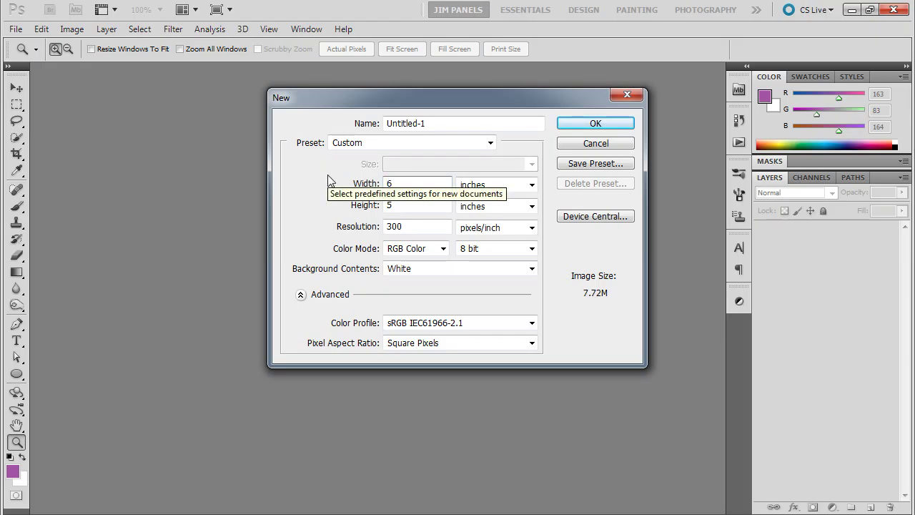
{"action": "double_click", "coordinate": [393, 203]}
{"action": "type", "text": "8.5"}
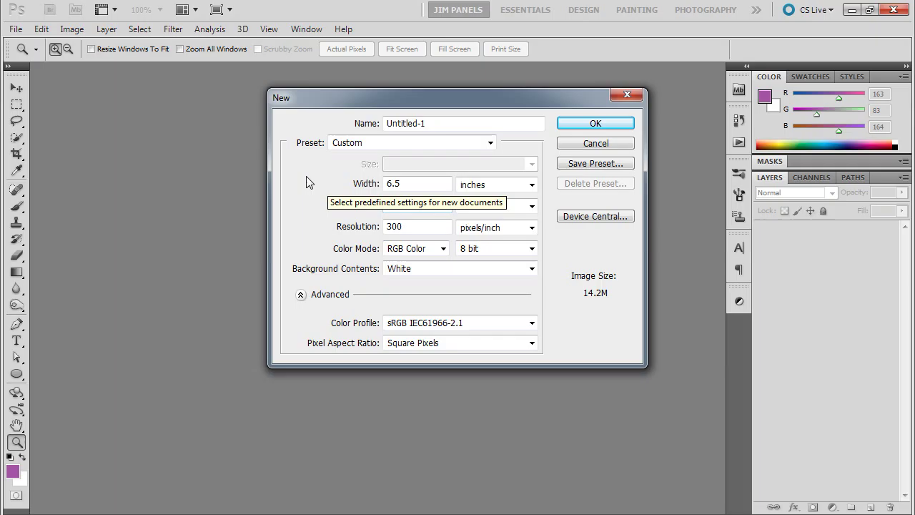
Create Untitled-1 and fill its background purple (R163 G83 B164) with the Paint Bucket
{"action": "left_click", "coordinate": [609, 124]}
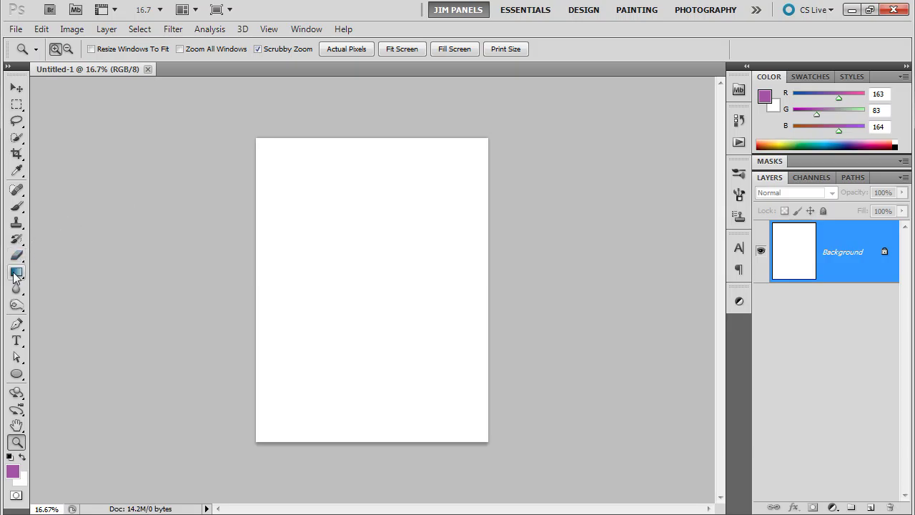
{"action": "mouse_move", "coordinate": [16, 274]}
{"action": "left_mouse_down"}
{"action": "mouse_move", "coordinate": [61, 272]}
{"action": "mouse_move", "coordinate": [65, 284]}
{"action": "left_mouse_up"}
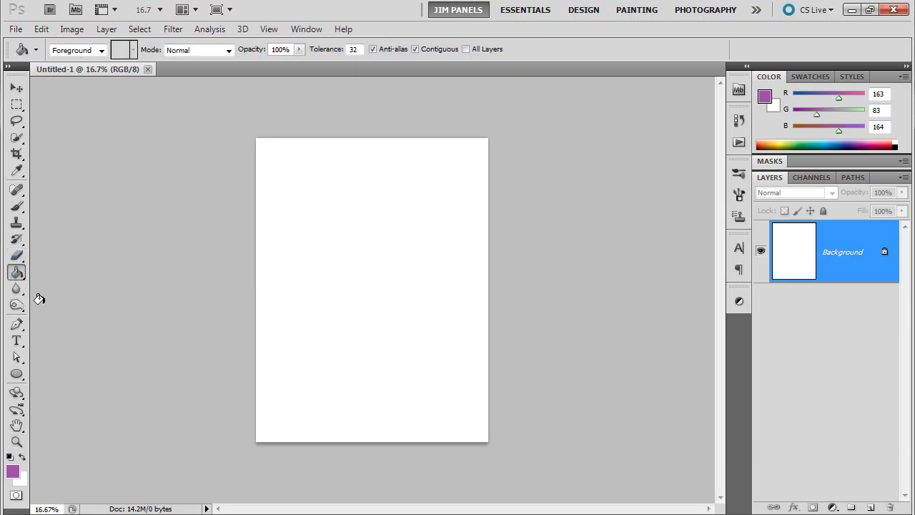
{"action": "left_click", "coordinate": [292, 267]}
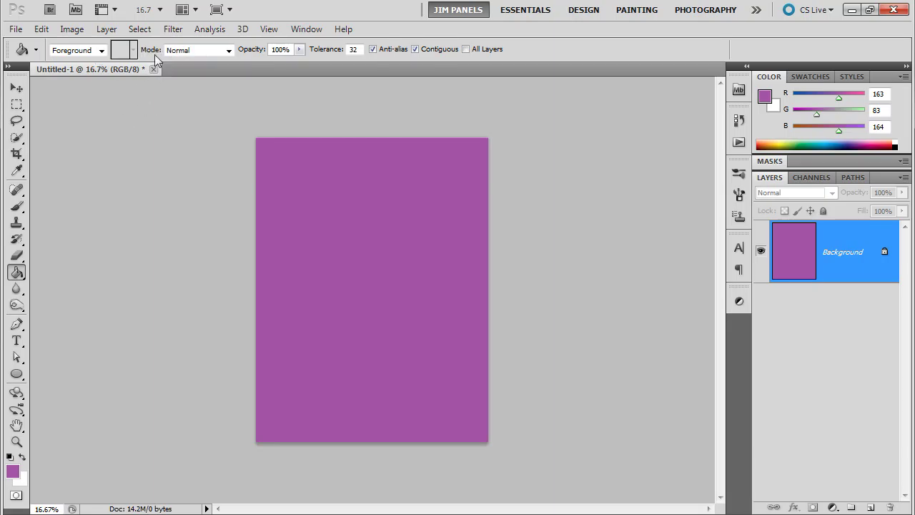
In Canvas Size, set a relative 2.5-inch width increase anchored on the left
{"action": "left_click", "coordinate": [72, 30]}
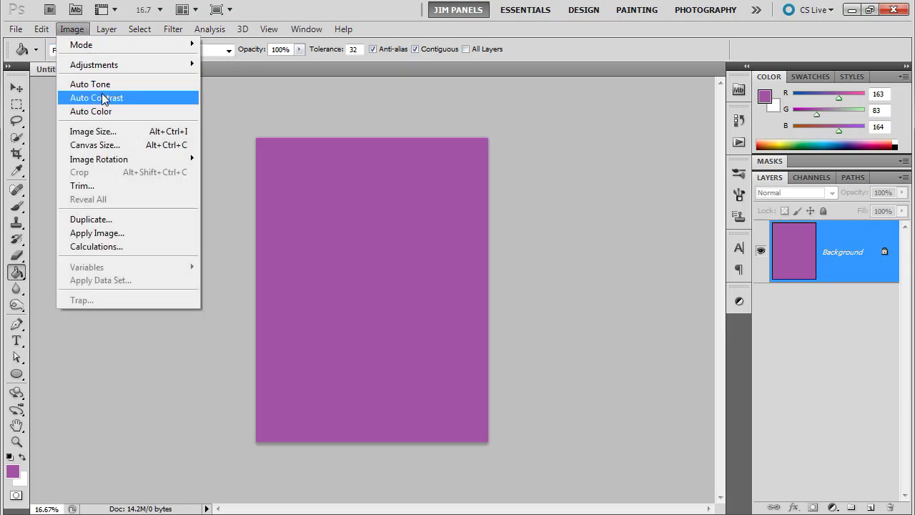
{"action": "left_click", "coordinate": [100, 143]}
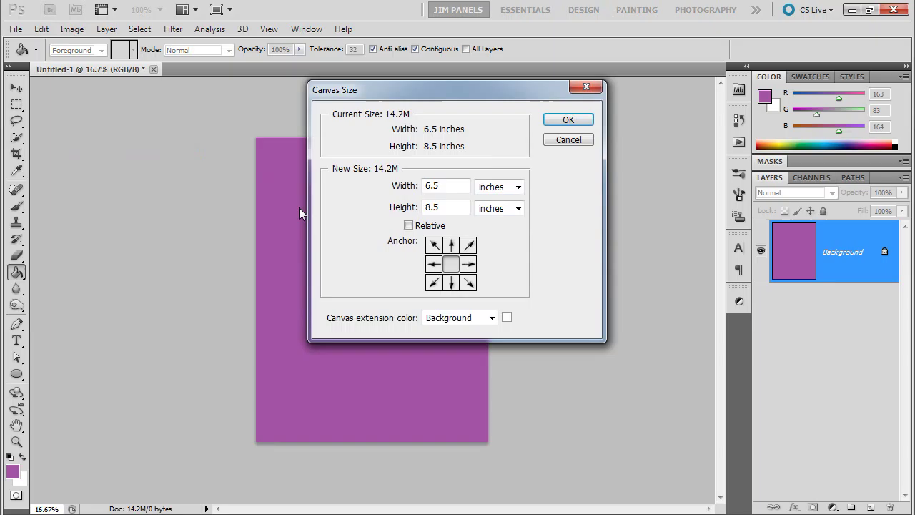
{"action": "left_click", "coordinate": [409, 226]}
{"action": "double_click", "coordinate": [446, 188]}
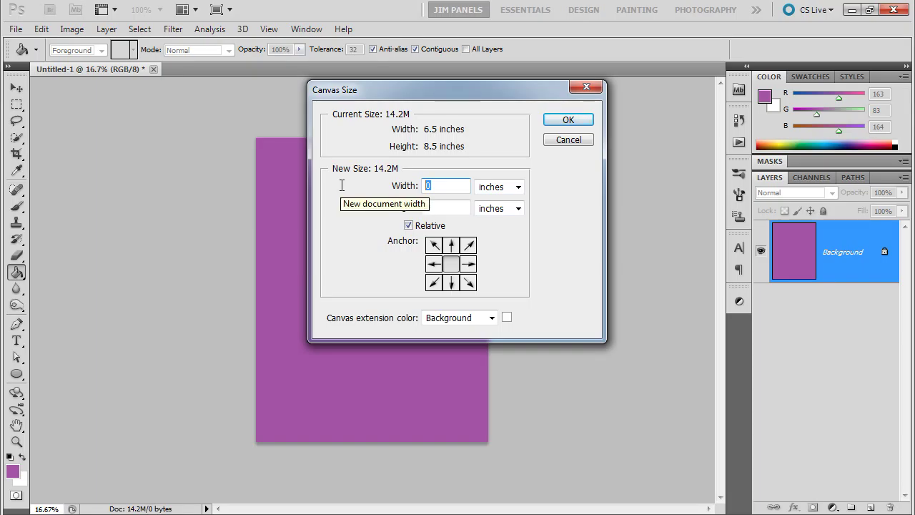
{"action": "type", "text": "2"}
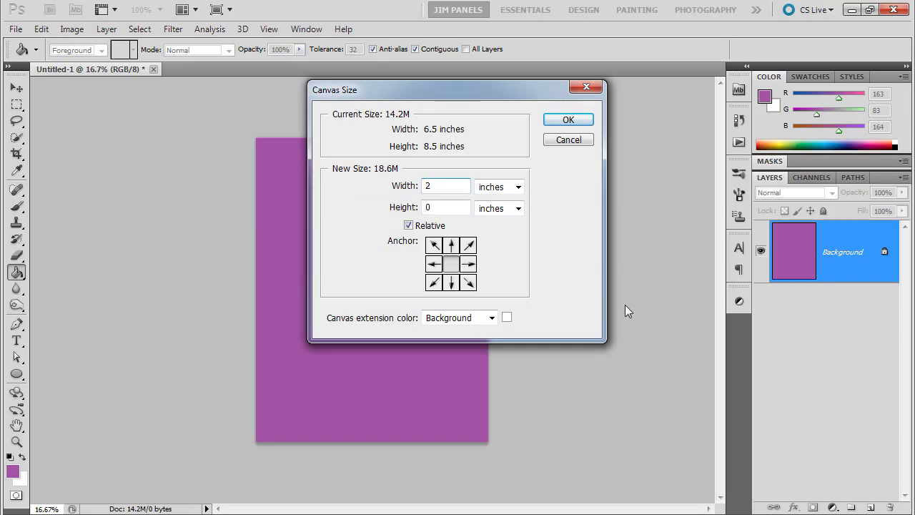
{"action": "type", "text": ".5"}
{"action": "left_click", "coordinate": [433, 265]}
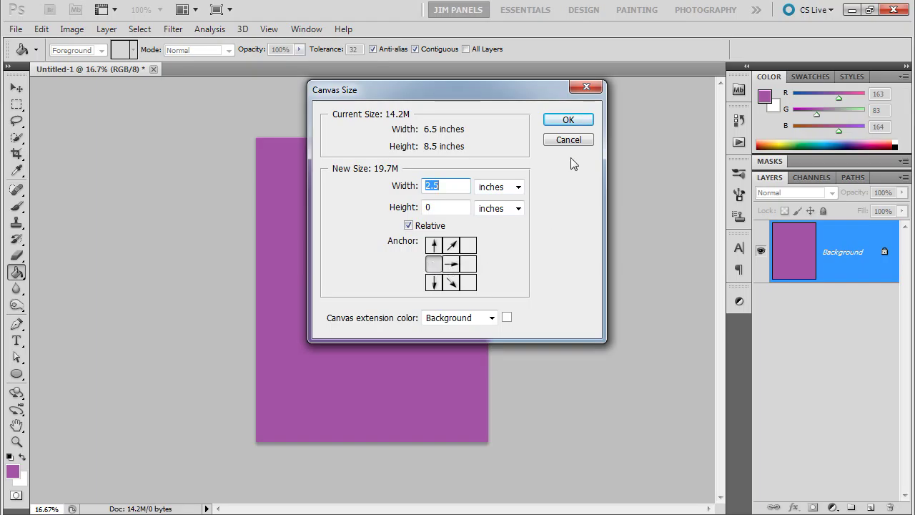
Set the canvas extension colour to a custom light green and apply the extension
{"action": "left_click", "coordinate": [491, 318]}
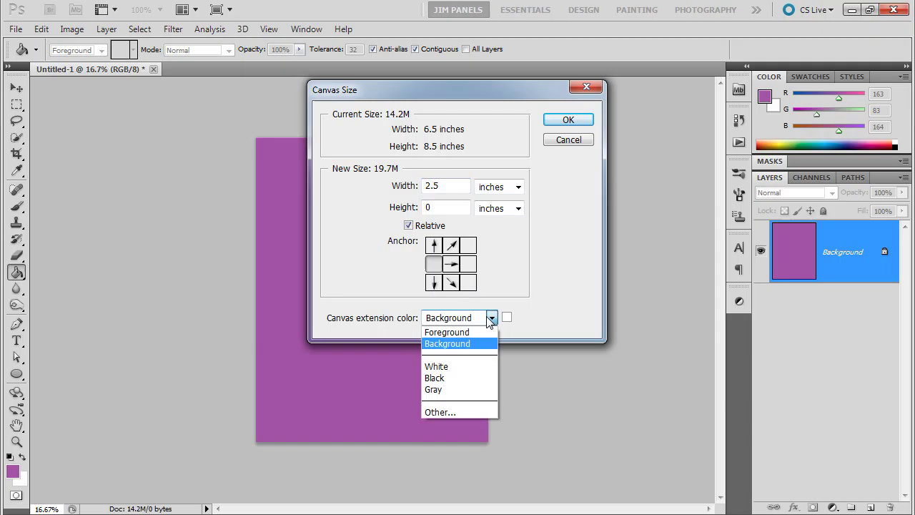
{"action": "left_click", "coordinate": [455, 410]}
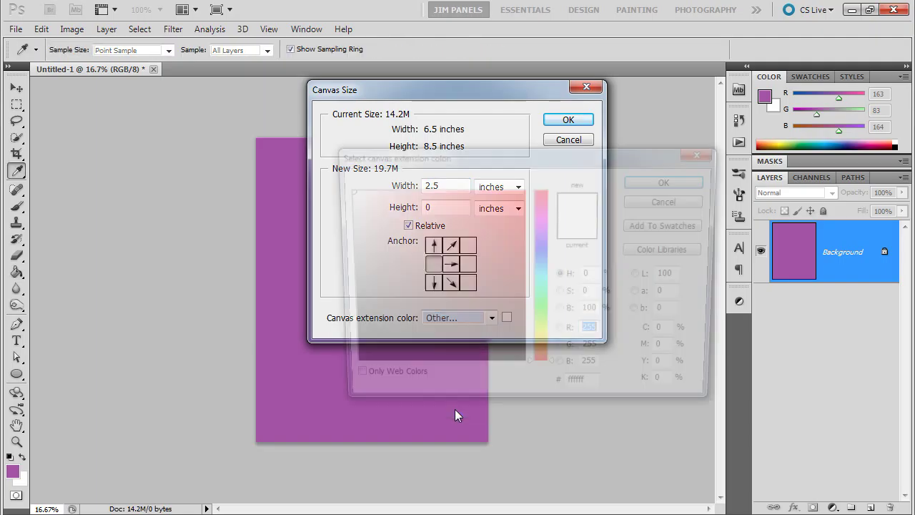
{"action": "left_click", "coordinate": [416, 249]}
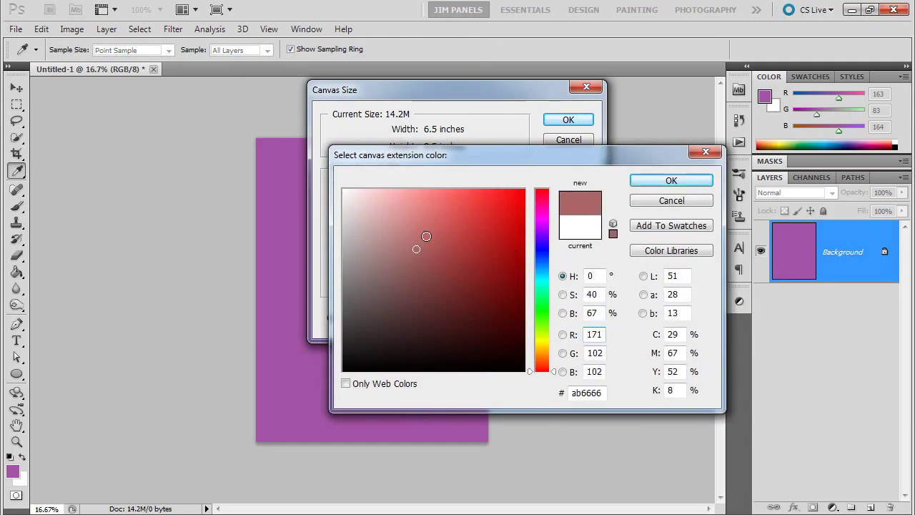
{"action": "left_click_drag", "start_coordinate": [419, 216], "coordinate": [418, 215]}
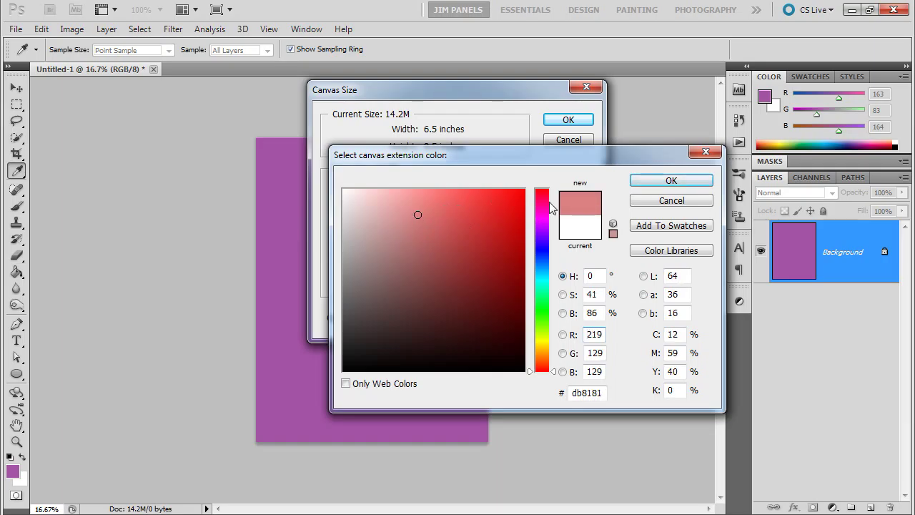
{"action": "left_click", "coordinate": [542, 310]}
{"action": "left_click", "coordinate": [664, 180]}
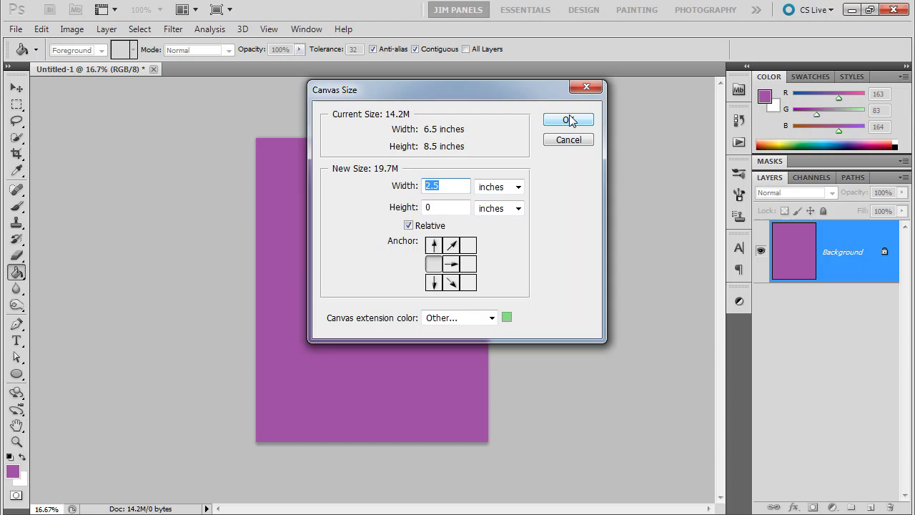
{"action": "left_click", "coordinate": [569, 120]}
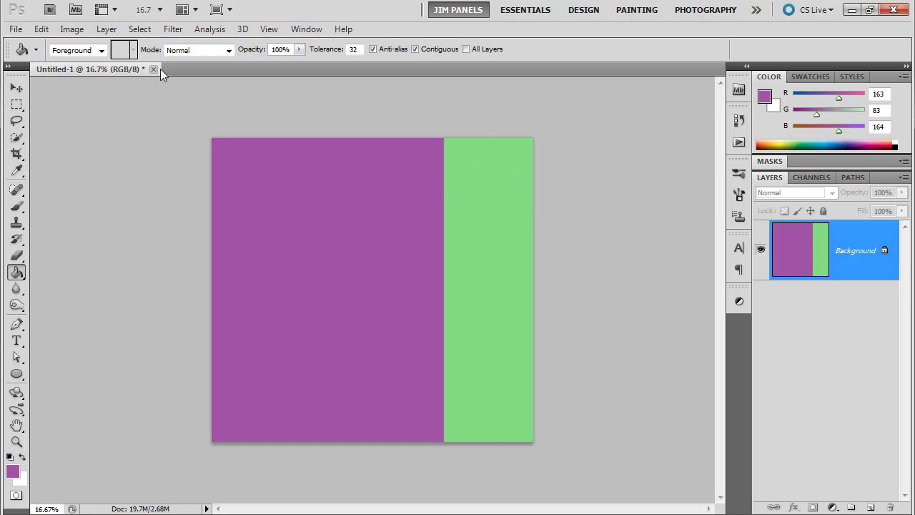
Add a 0.5-inch tan (#dbb681) strip on the left, anchoring the canvas right
{"action": "left_click", "coordinate": [73, 31]}
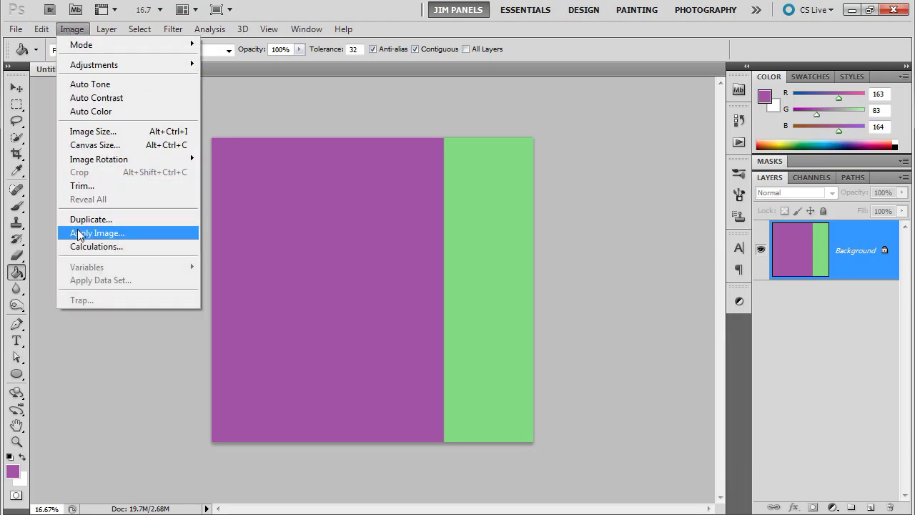
{"action": "left_click", "coordinate": [94, 145]}
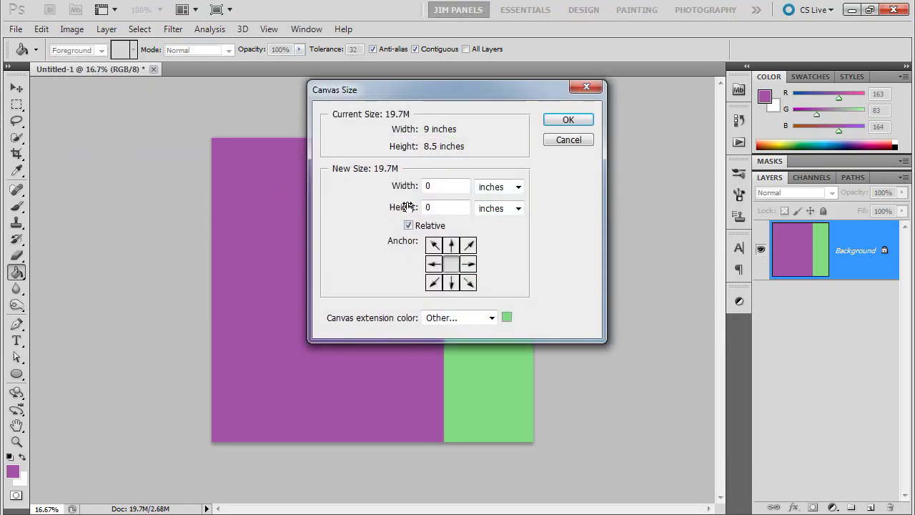
{"action": "left_click", "coordinate": [468, 263]}
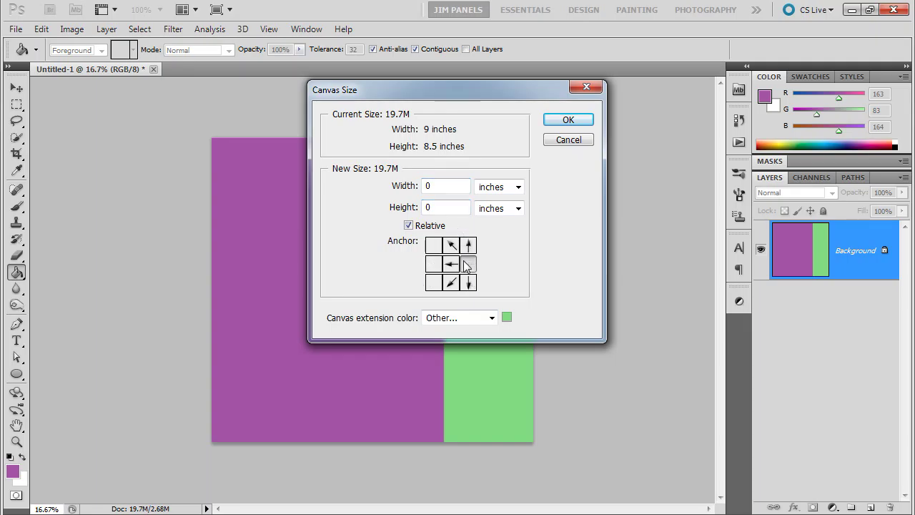
{"action": "double_click", "coordinate": [439, 186]}
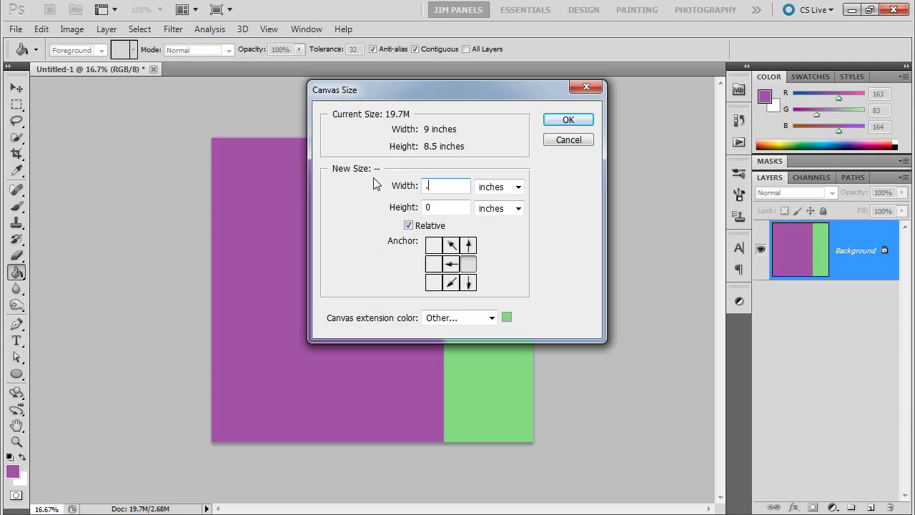
{"action": "type", "text": "5"}
{"action": "left_click", "coordinate": [506, 317]}
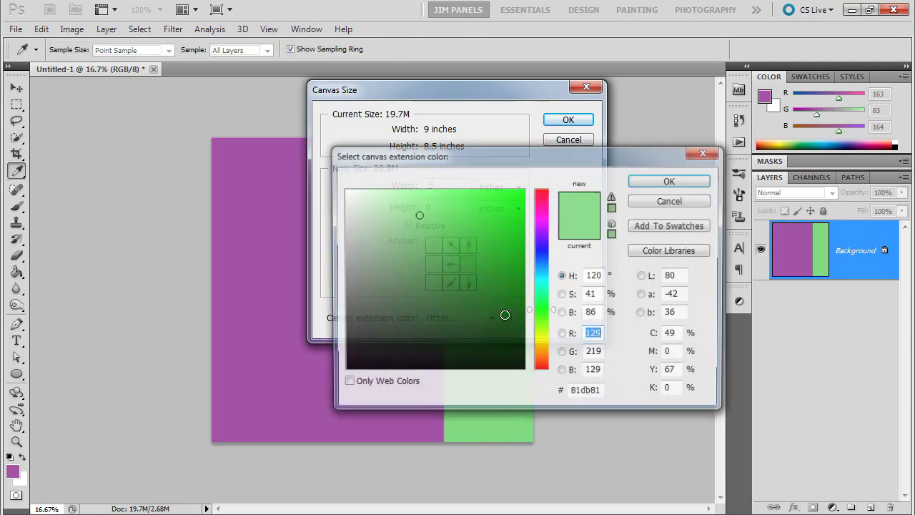
{"action": "left_click_drag", "start_coordinate": [545, 276], "coordinate": [541, 271]}
{"action": "left_click_drag", "start_coordinate": [542, 307], "coordinate": [542, 329]}
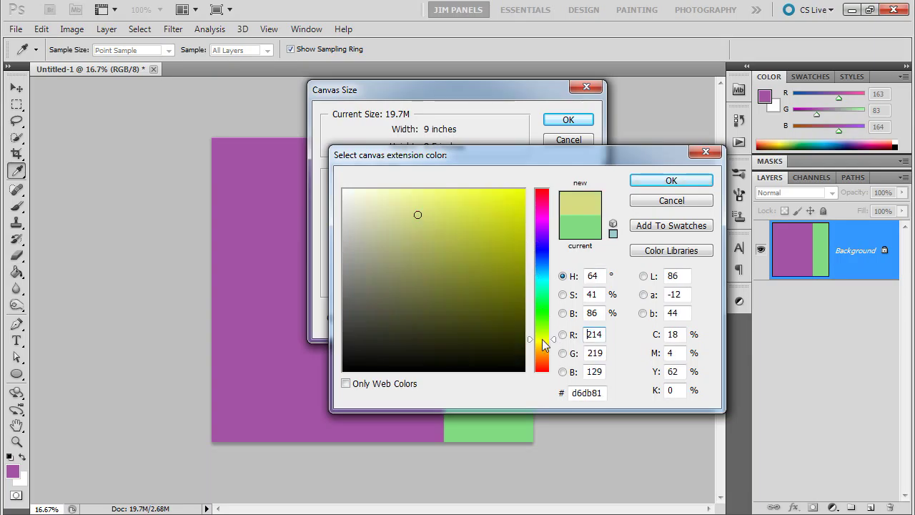
{"action": "left_click", "coordinate": [540, 354]}
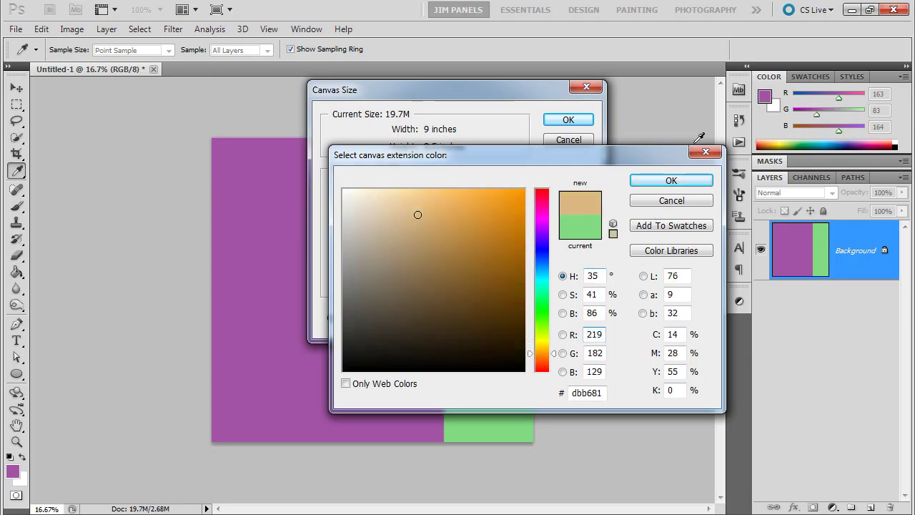
{"action": "left_click", "coordinate": [672, 181]}
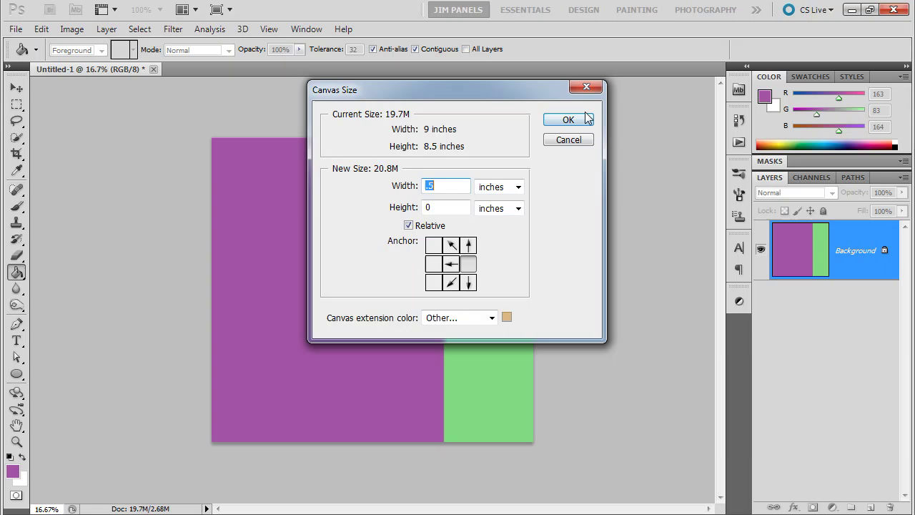
{"action": "left_click", "coordinate": [569, 119]}
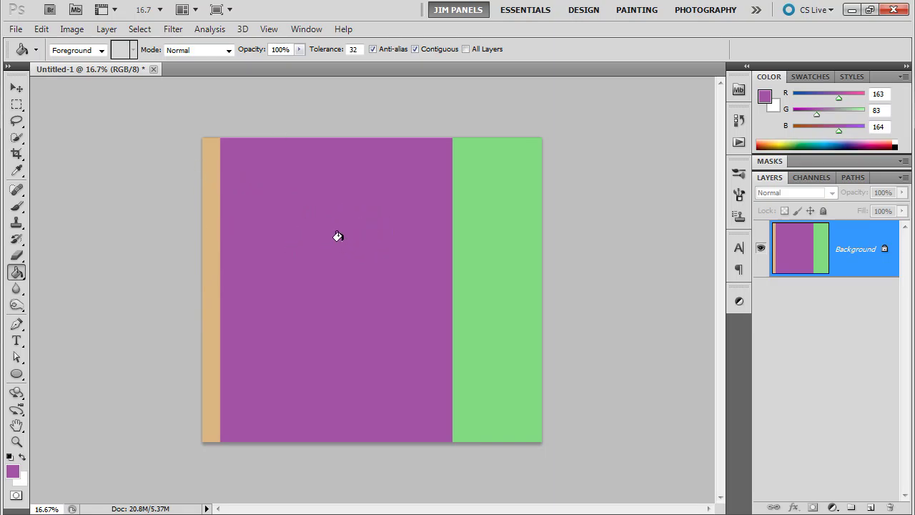
Add 6.5 inches of canvas on the left, using purple sampled from the cover
{"action": "left_click", "coordinate": [74, 29]}
{"action": "left_click", "coordinate": [96, 145]}
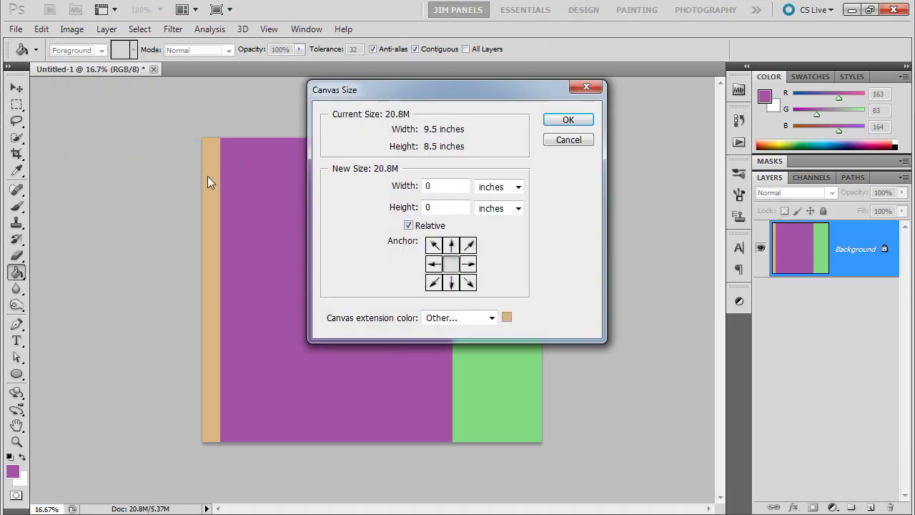
{"action": "left_click", "coordinate": [467, 264]}
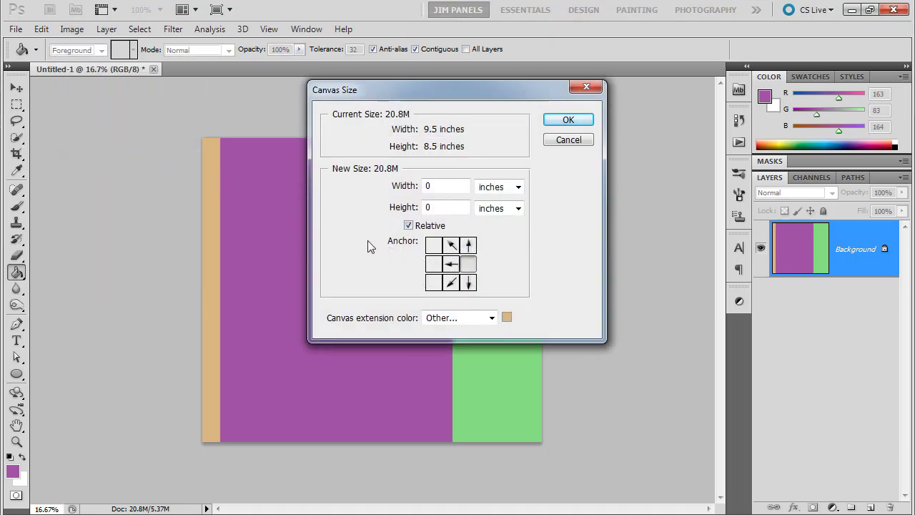
{"action": "left_click", "coordinate": [428, 186]}
{"action": "type", "text": "6.5"}
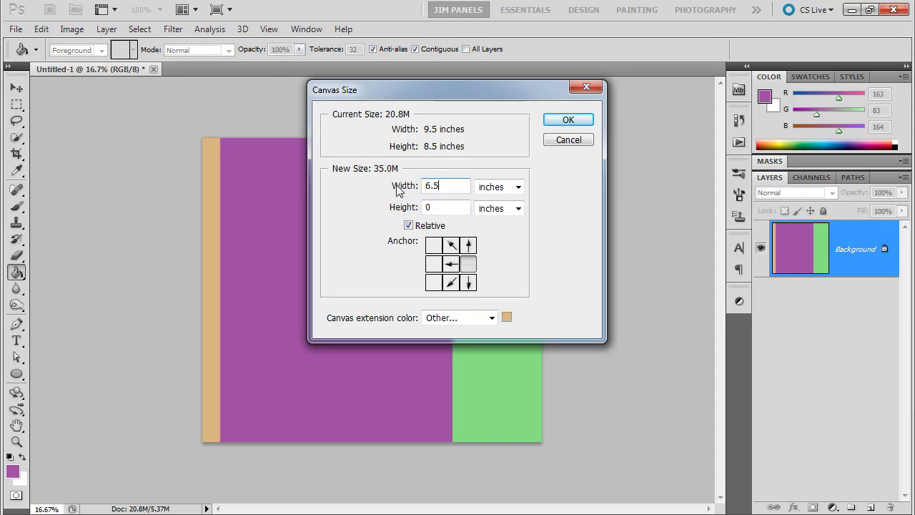
{"action": "left_click", "coordinate": [506, 317]}
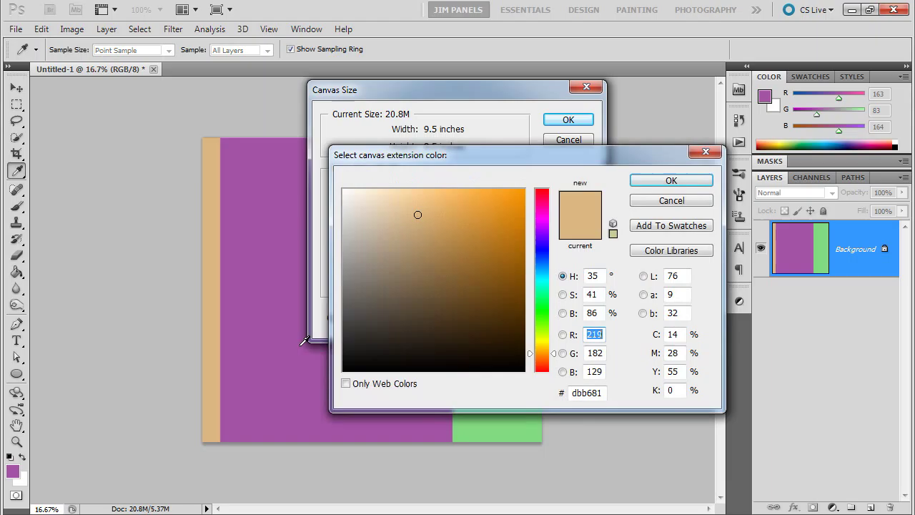
{"action": "left_click", "coordinate": [289, 351]}
{"action": "left_click", "coordinate": [671, 180]}
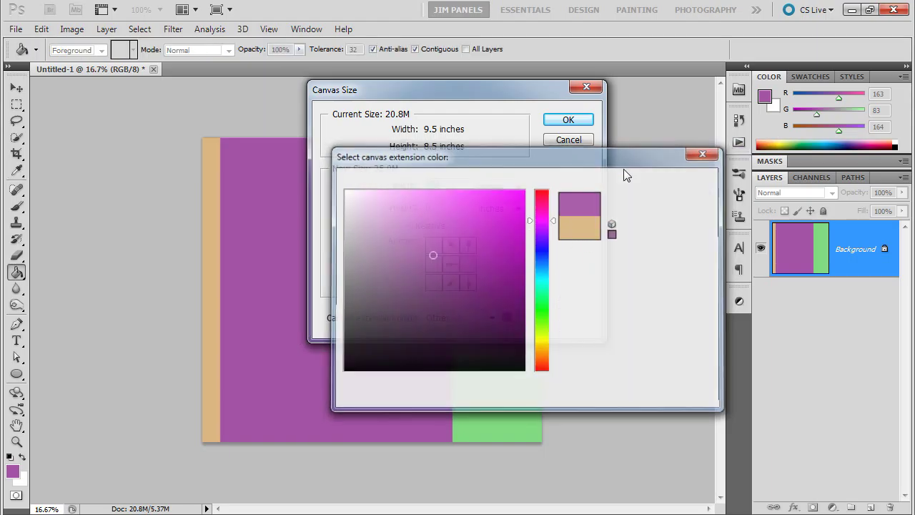
{"action": "left_click", "coordinate": [578, 122]}
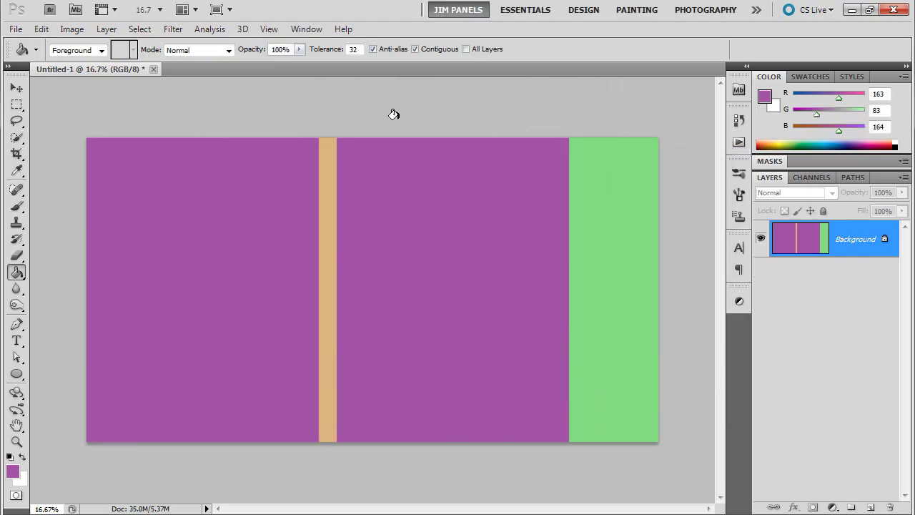
Add 2.5 inches of canvas on the left, using green sampled from the right flap
{"action": "left_click", "coordinate": [72, 28]}
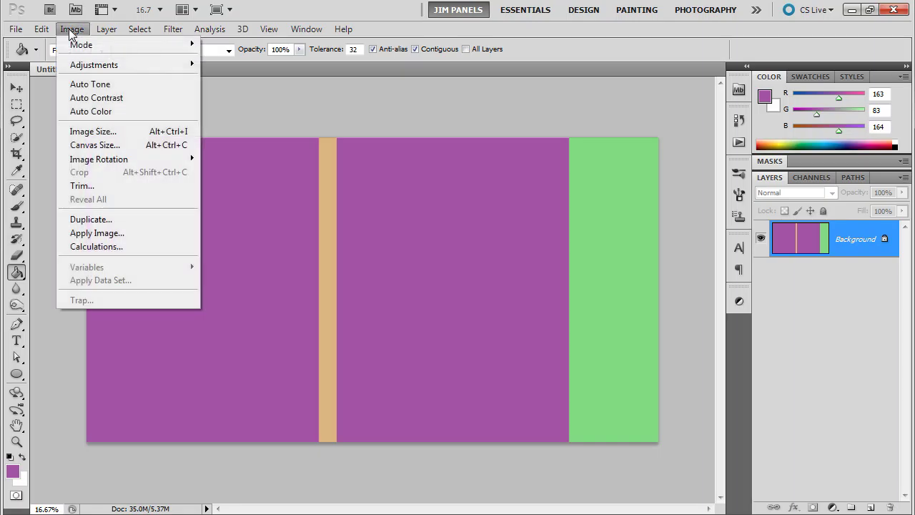
{"action": "left_click", "coordinate": [102, 148]}
{"action": "double_click", "coordinate": [446, 187]}
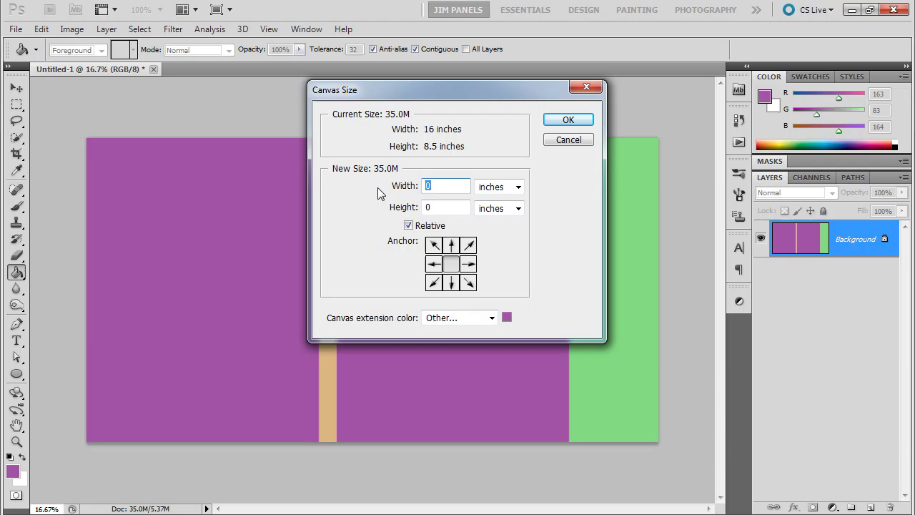
{"action": "type", "text": "2.5"}
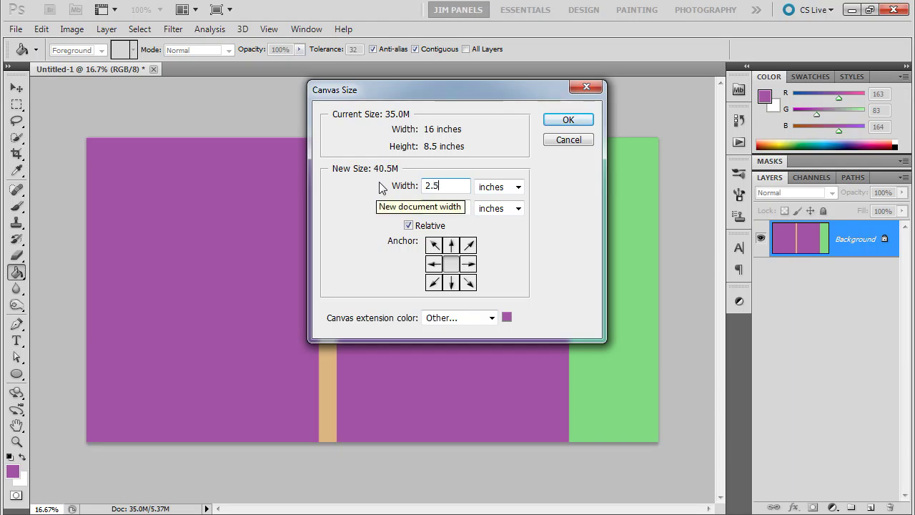
{"action": "left_click", "coordinate": [469, 264]}
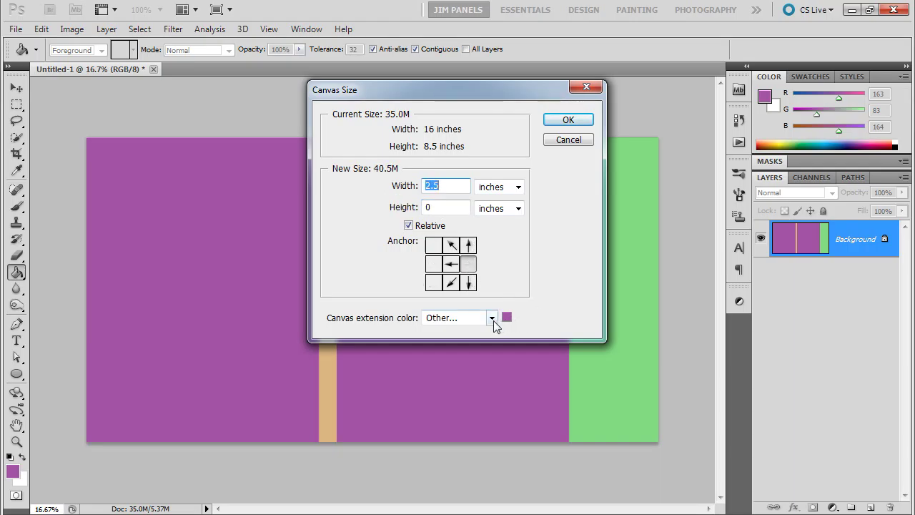
{"action": "left_click", "coordinate": [492, 318]}
{"action": "left_click", "coordinate": [443, 413]}
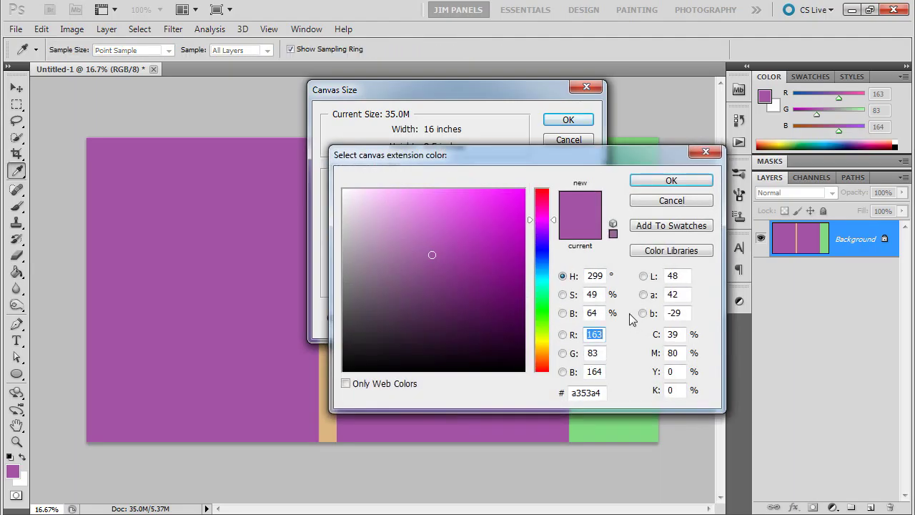
{"action": "left_click", "coordinate": [608, 431]}
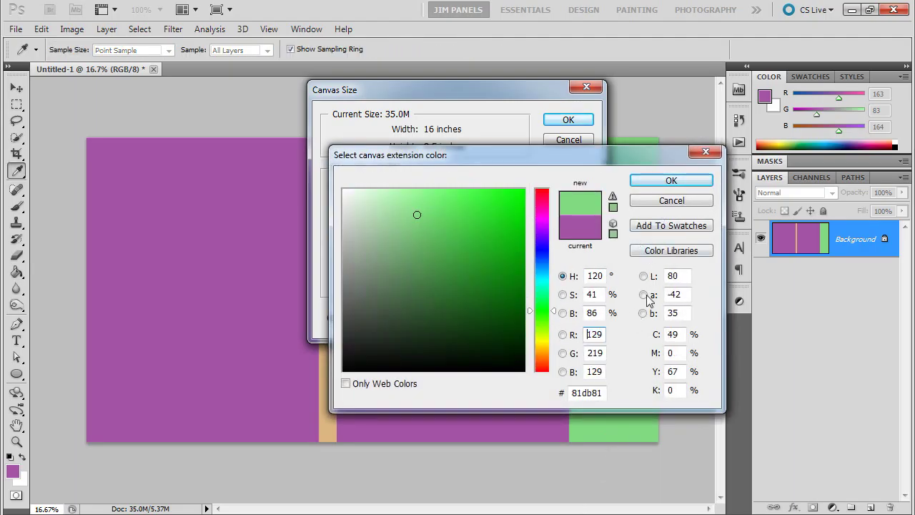
{"action": "left_click", "coordinate": [671, 180]}
{"action": "left_click", "coordinate": [574, 121]}
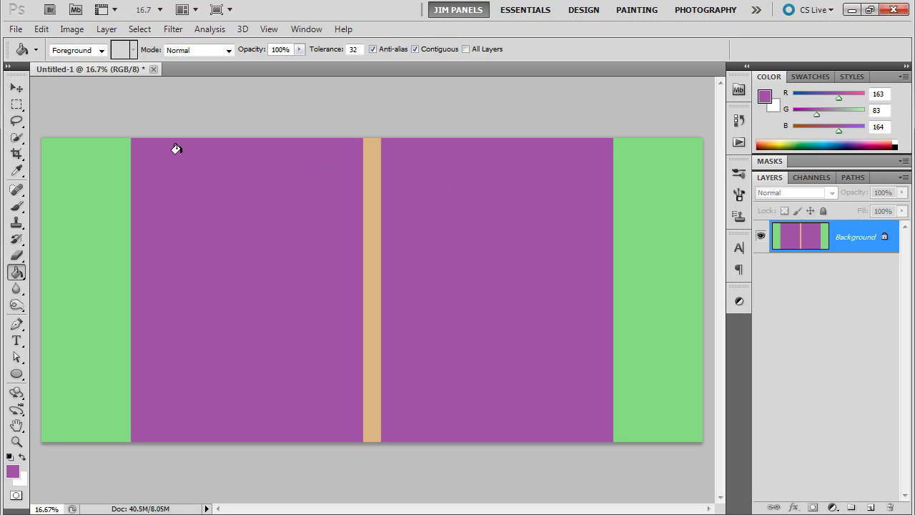
With the Magic Wand, select the right green flap alone and copy it to the clipboard
{"action": "left_click", "coordinate": [16, 139]}
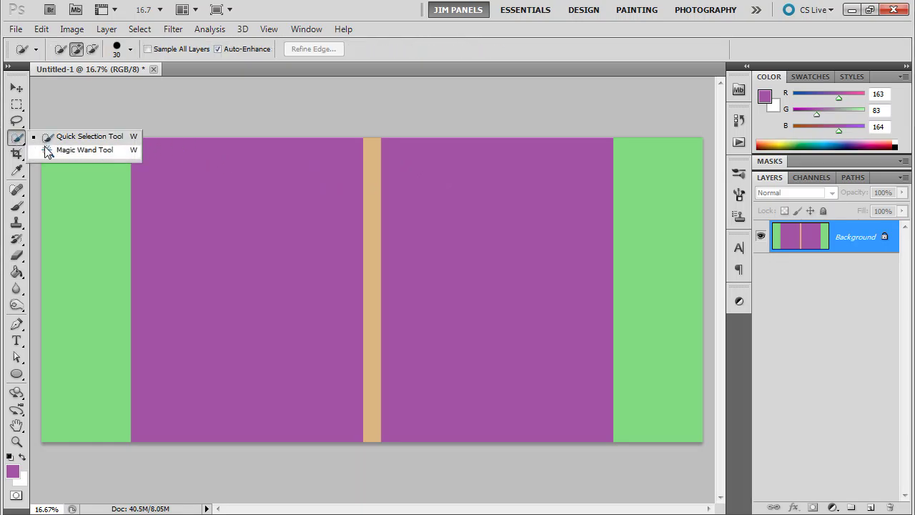
{"action": "left_click", "coordinate": [47, 150]}
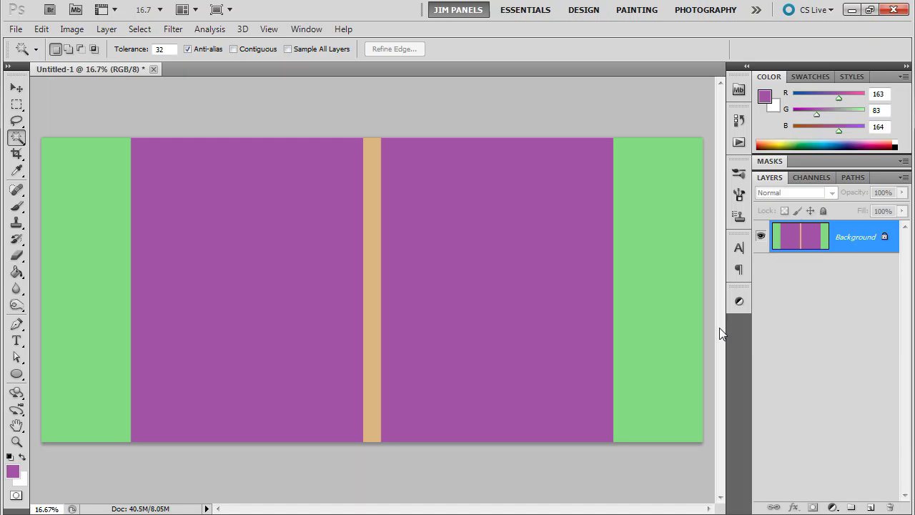
{"action": "left_click", "coordinate": [646, 241]}
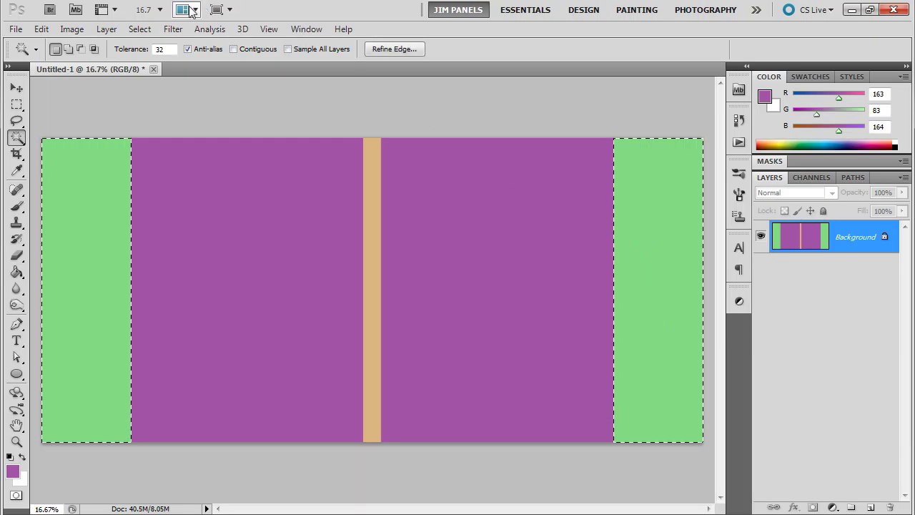
{"action": "left_click", "coordinate": [140, 29]}
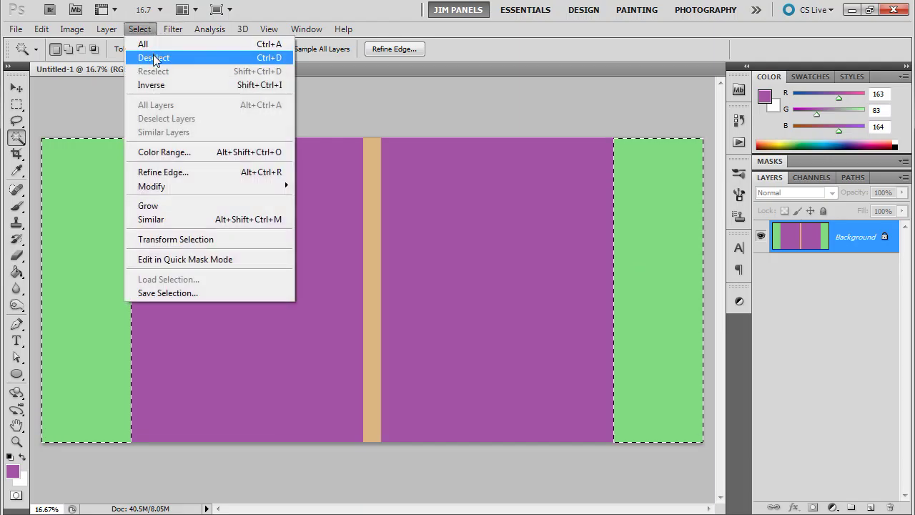
{"action": "left_click", "coordinate": [153, 58]}
{"action": "left_click", "coordinate": [681, 216]}
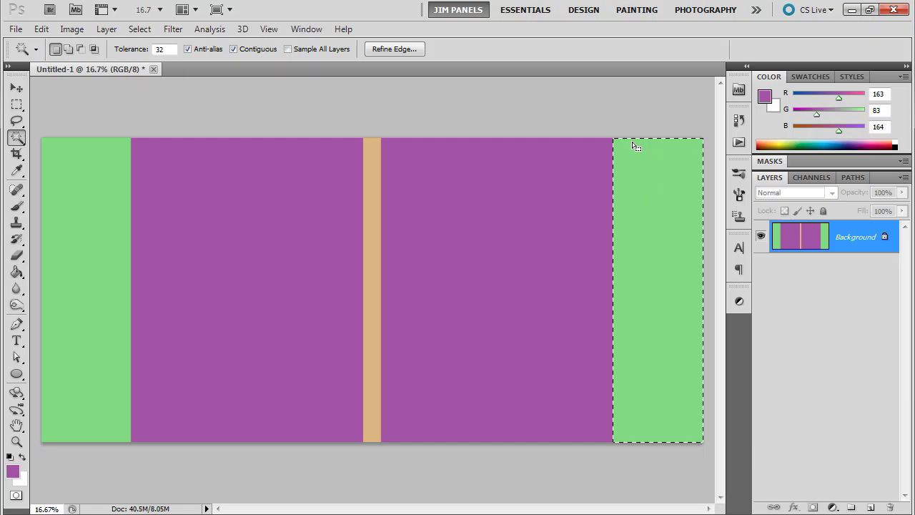
{"action": "left_click", "coordinate": [49, 29]}
{"action": "left_click", "coordinate": [76, 90]}
{"action": "left_click", "coordinate": [16, 29]}
{"action": "left_click", "coordinate": [29, 41]}
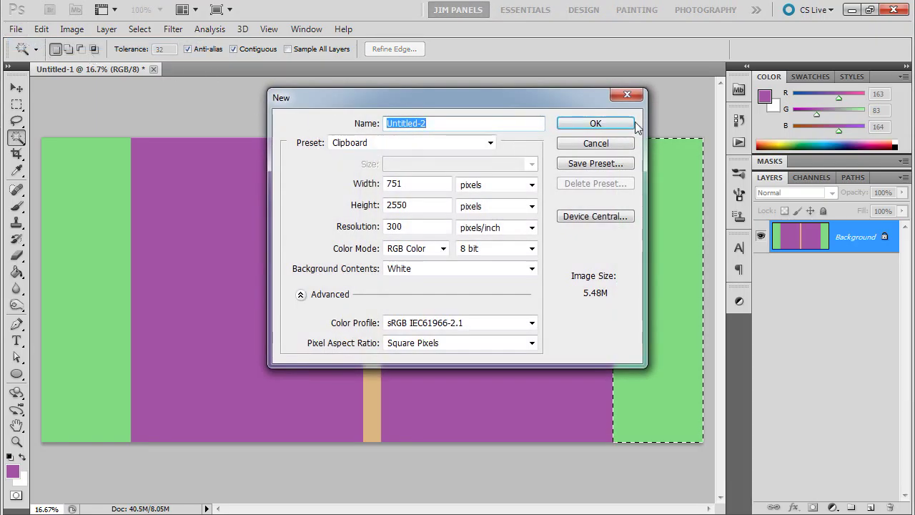
{"action": "left_click", "coordinate": [619, 125]}
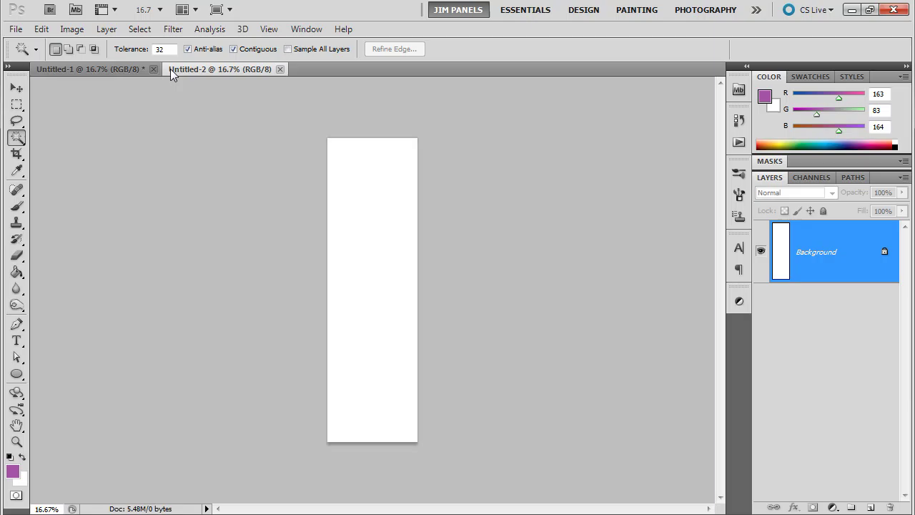
{"action": "left_click", "coordinate": [280, 70]}
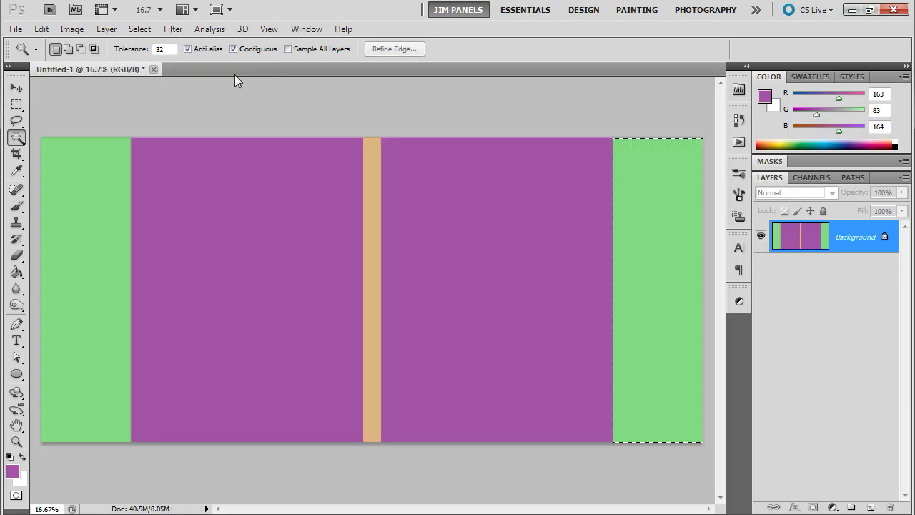
{"action": "left_click", "coordinate": [373, 207]}
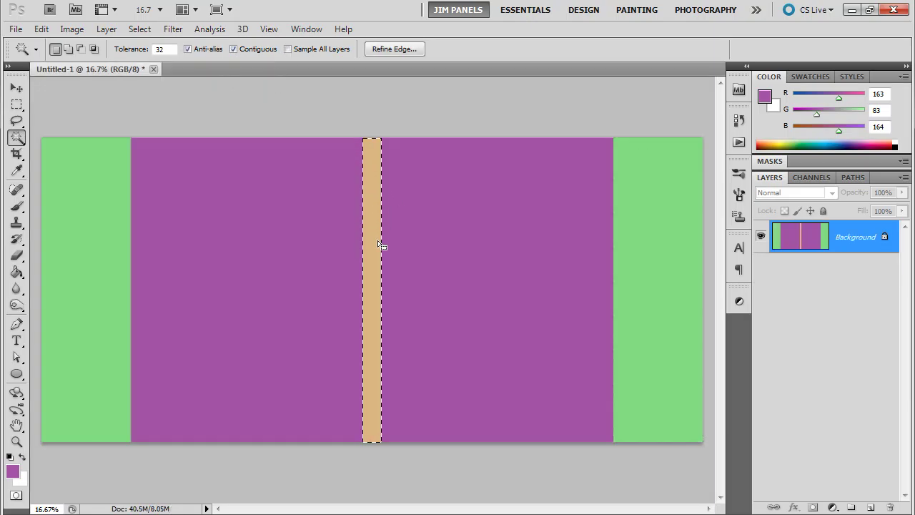
{"action": "left_click", "coordinate": [41, 28]}
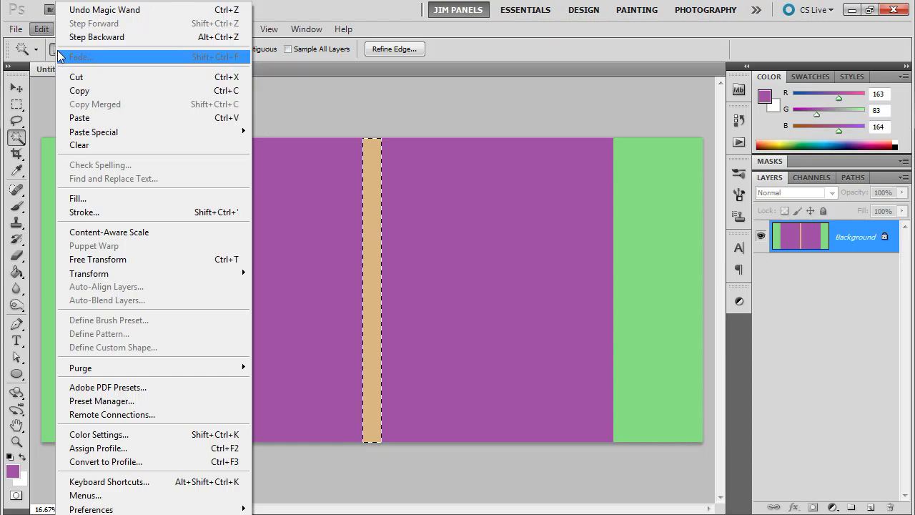
{"action": "left_click", "coordinate": [78, 91]}
{"action": "left_click", "coordinate": [41, 28]}
{"action": "left_click", "coordinate": [25, 44]}
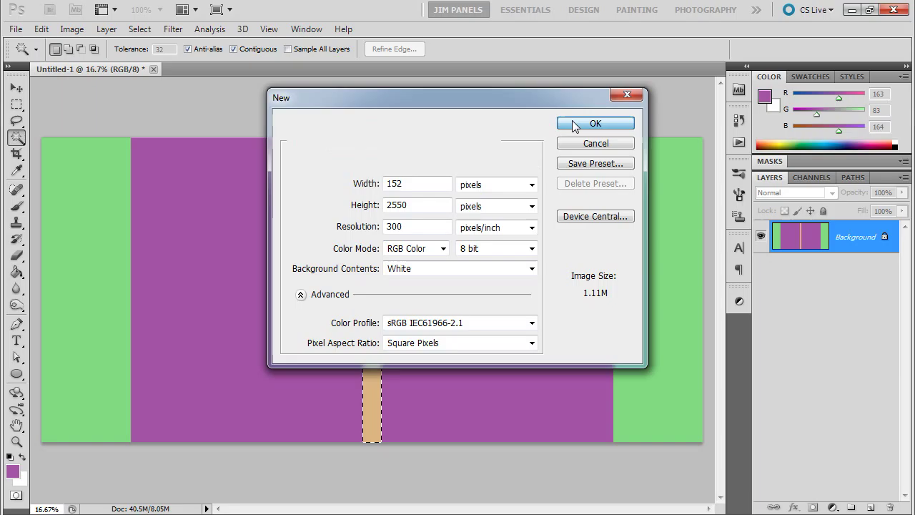
{"action": "left_click", "coordinate": [575, 124]}
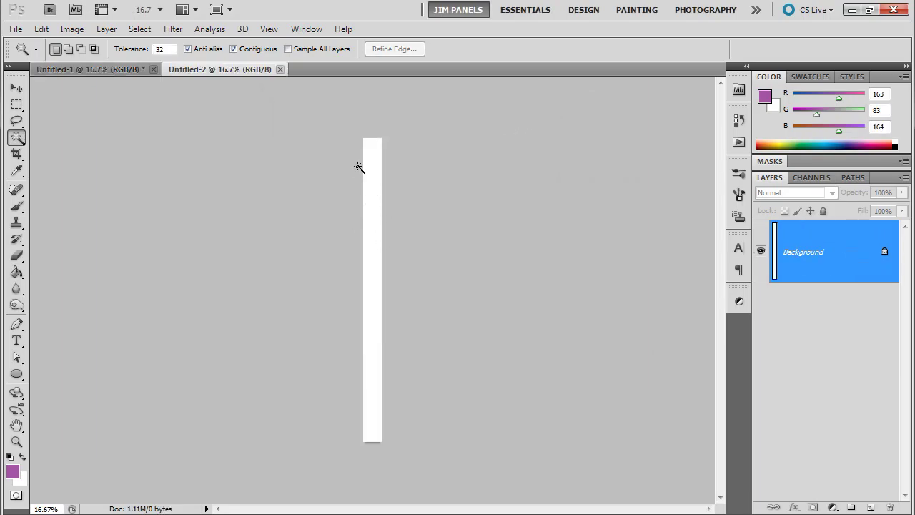
{"action": "left_click", "coordinate": [280, 69]}
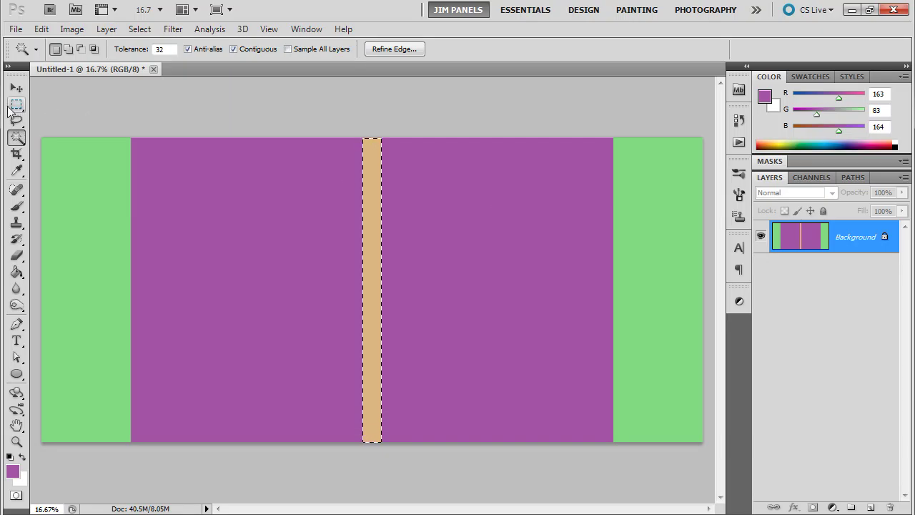
Deselect the spine and place a vertical guide at 2.5 inches with New Guide
{"action": "left_click", "coordinate": [138, 28]}
{"action": "left_click", "coordinate": [153, 57]}
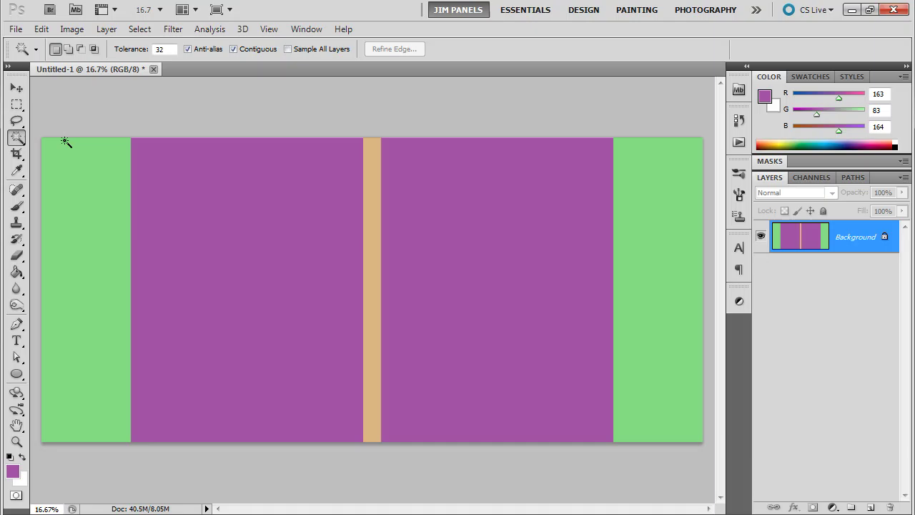
{"action": "left_click", "coordinate": [265, 30]}
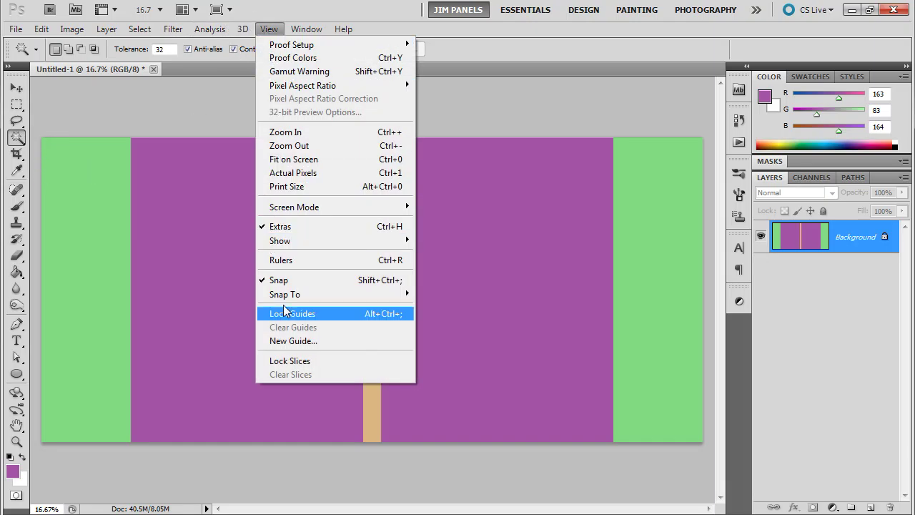
{"action": "left_click", "coordinate": [287, 341]}
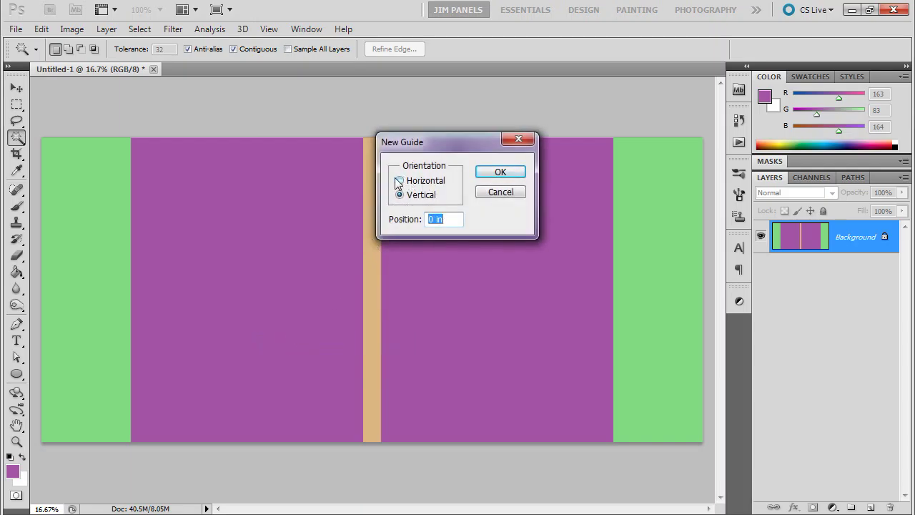
{"action": "double_click", "coordinate": [431, 222]}
{"action": "left_click", "coordinate": [490, 175]}
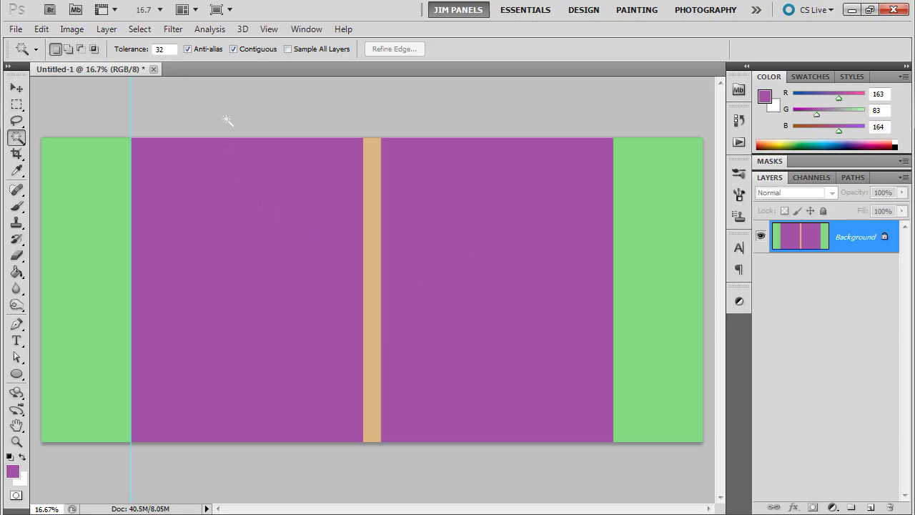
Turn on rulers and drag guides to the tan spine's left edge and just below the top
{"action": "left_click", "coordinate": [269, 30]}
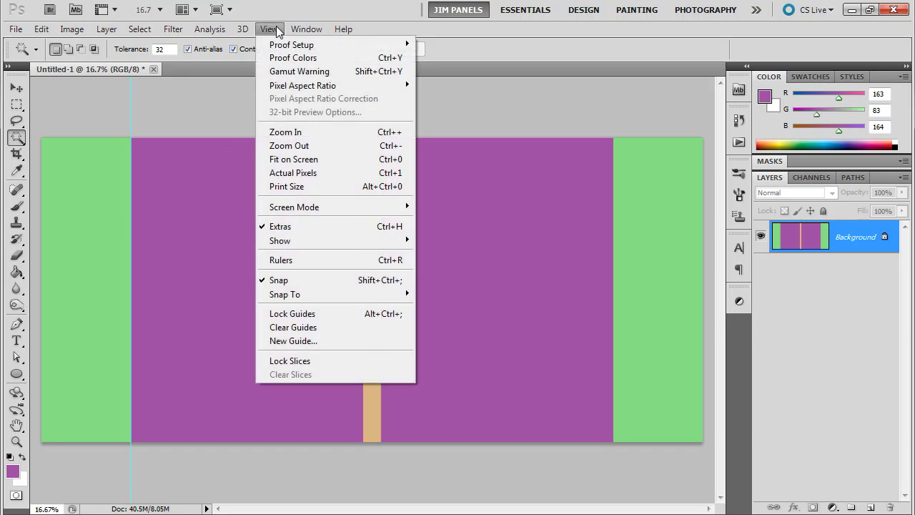
{"action": "left_click", "coordinate": [308, 259]}
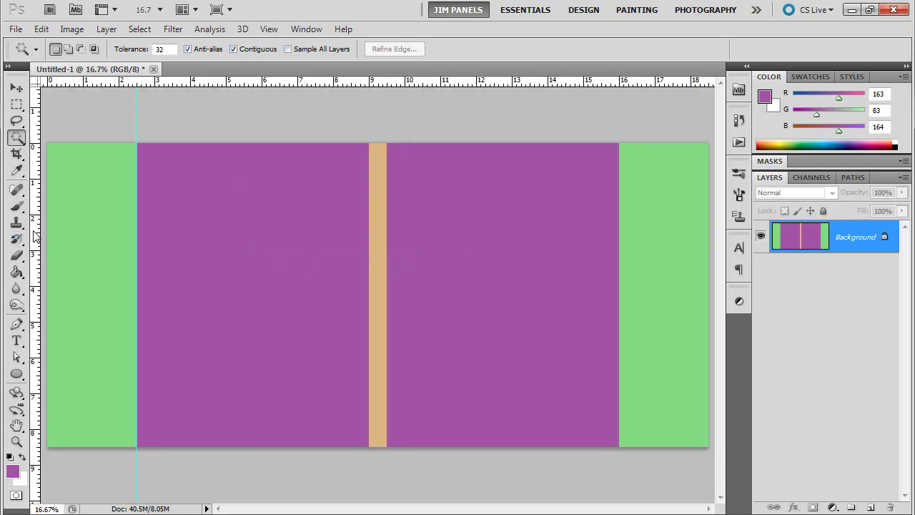
{"action": "left_click_drag", "start_coordinate": [36, 236], "coordinate": [369, 231]}
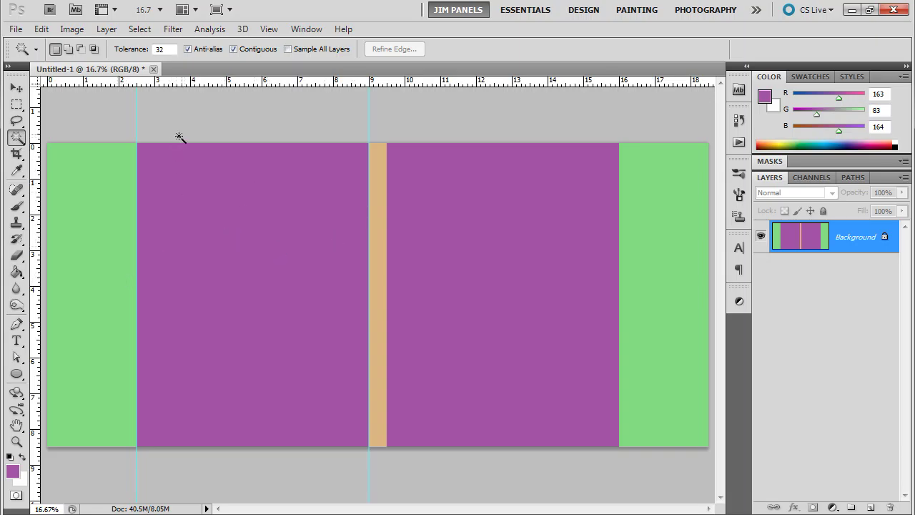
{"action": "left_click_drag", "start_coordinate": [212, 86], "coordinate": [208, 155]}
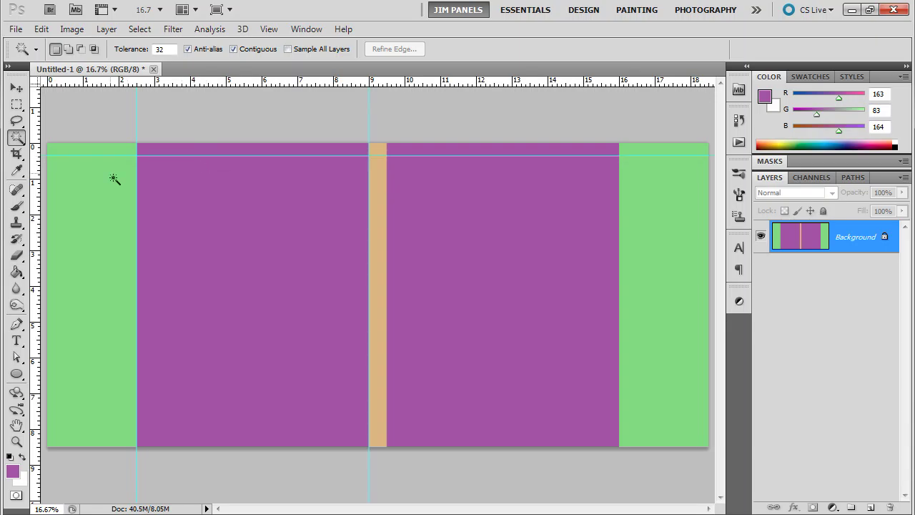